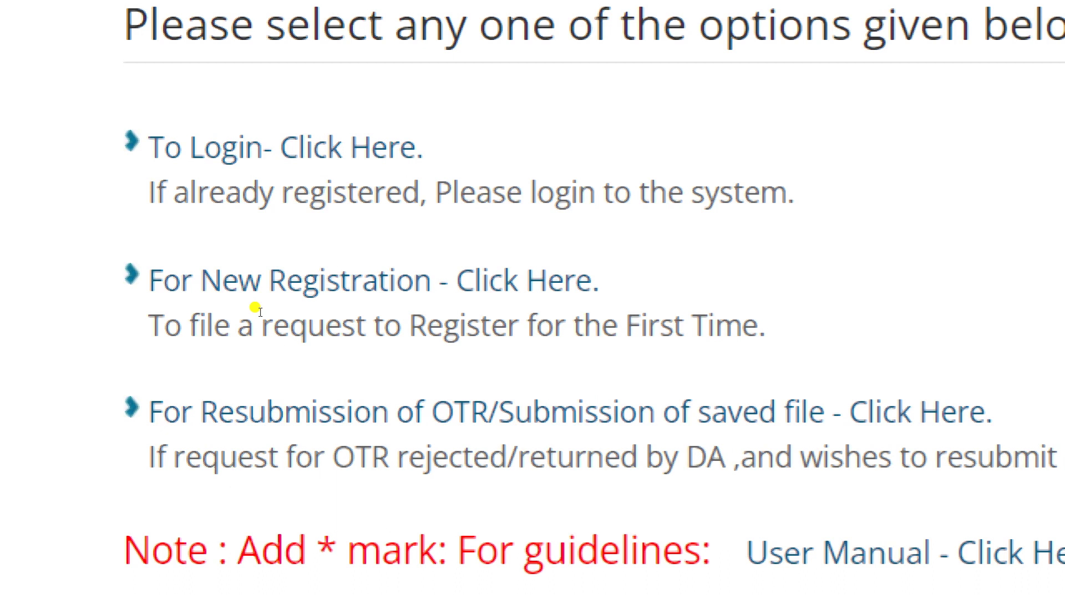
Open the check for application number and email ID, and choose School Details as the lookup type
{"action": "scroll", "coordinate": [369, 245], "scroll_direction": "up", "scroll_amount": 2}
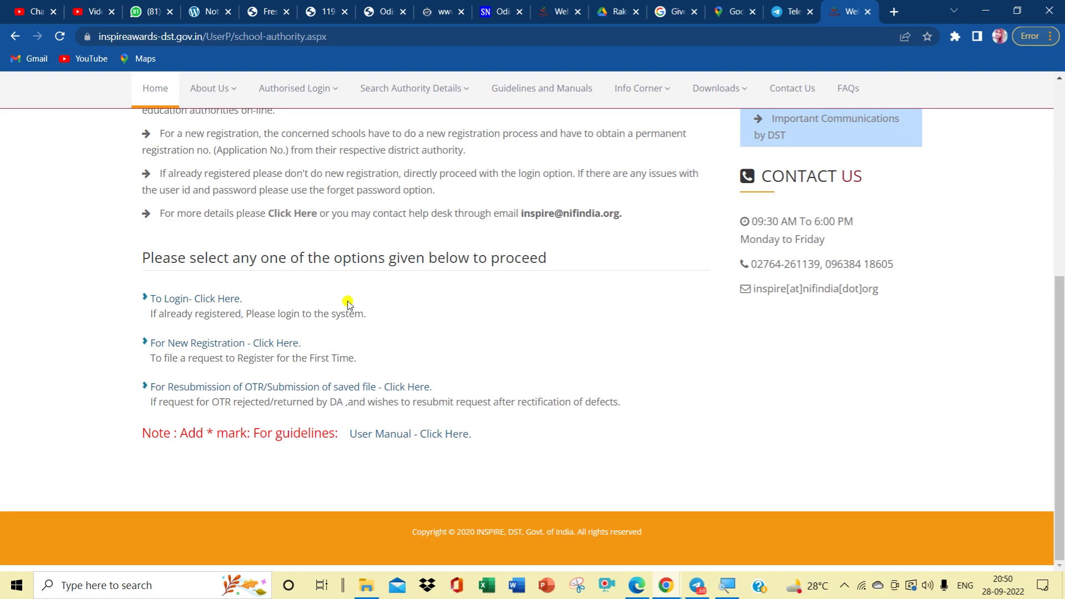
{"action": "scroll", "coordinate": [610, 242], "scroll_direction": "up", "scroll_amount": 3}
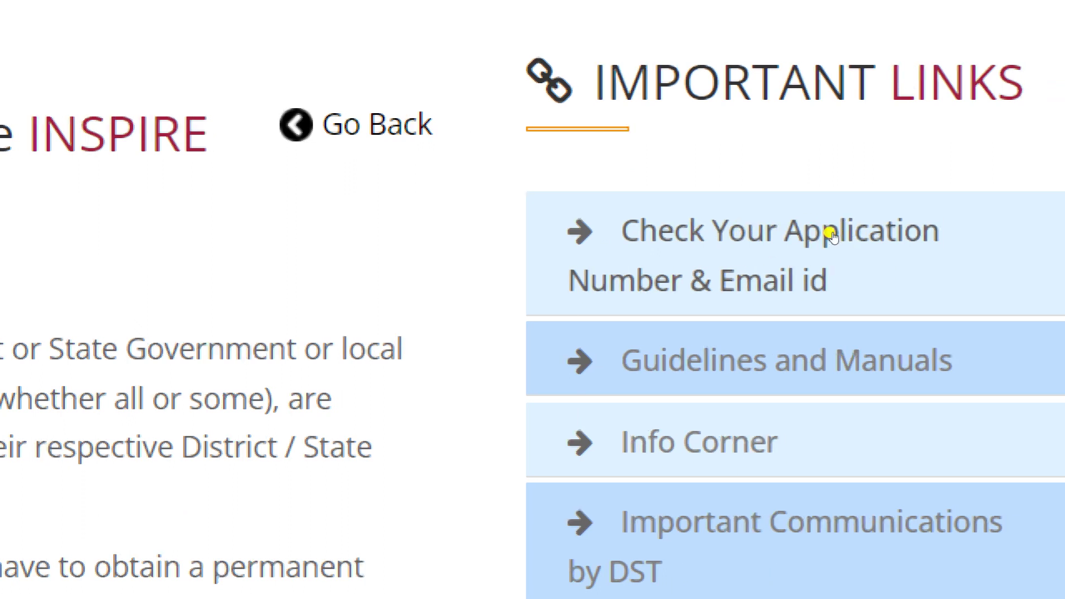
{"action": "scroll", "coordinate": [832, 235], "scroll_direction": "up", "scroll_amount": 3}
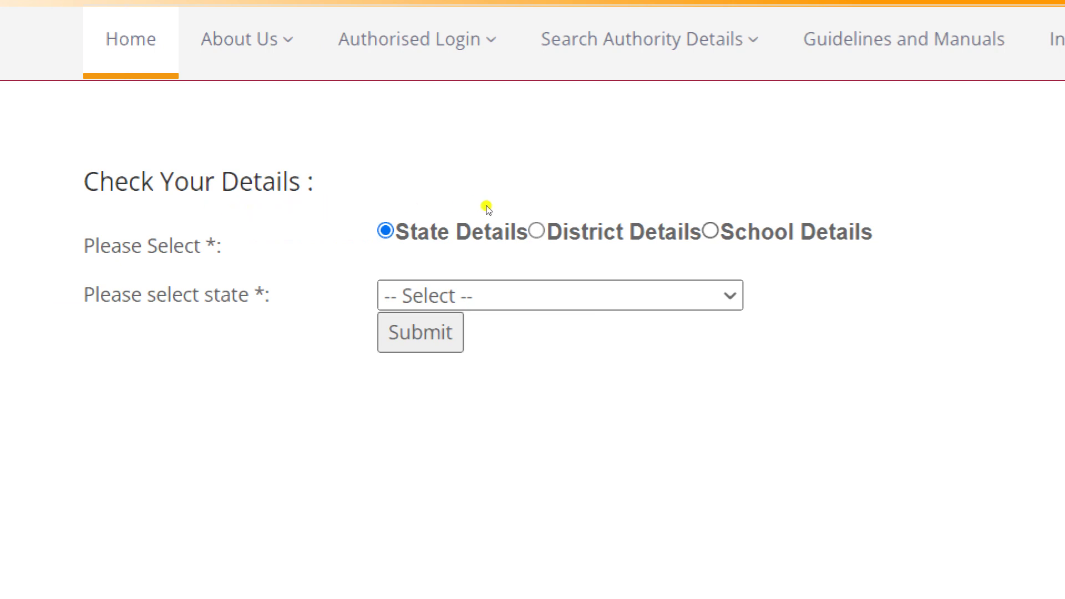
{"action": "key", "text": "Right"}
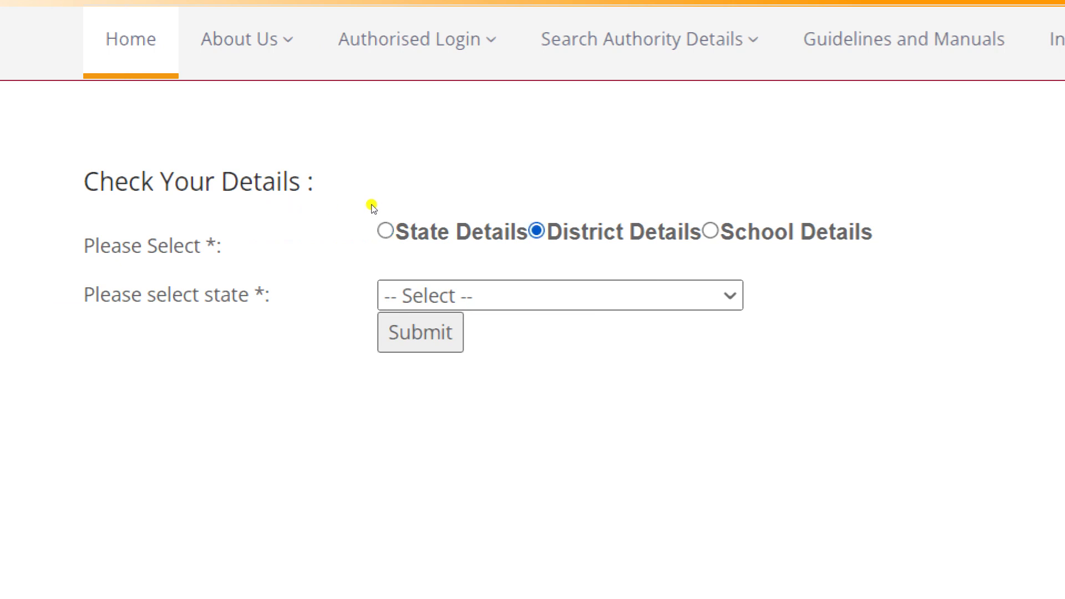
{"action": "key", "text": "Right"}
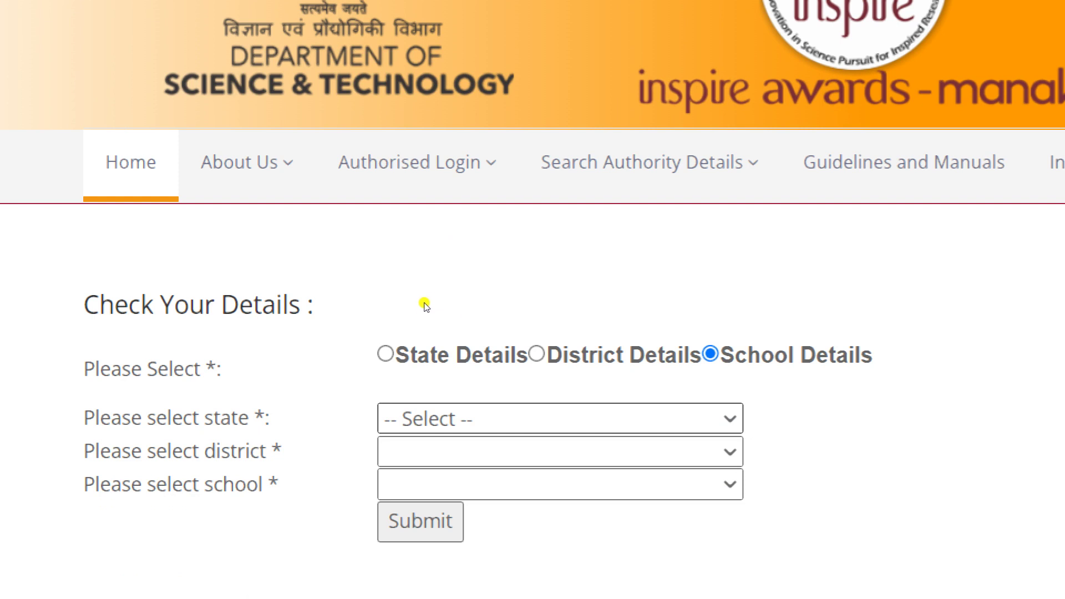
Set the state to Odisha for the school details lookup
{"action": "left_click", "coordinate": [381, 302]}
{"action": "key", "text": "alt+Down"}
{"action": "key", "text": "j"}
{"action": "key", "text": "p"}
{"action": "key", "text": "o"}
{"action": "key", "text": "Return"}
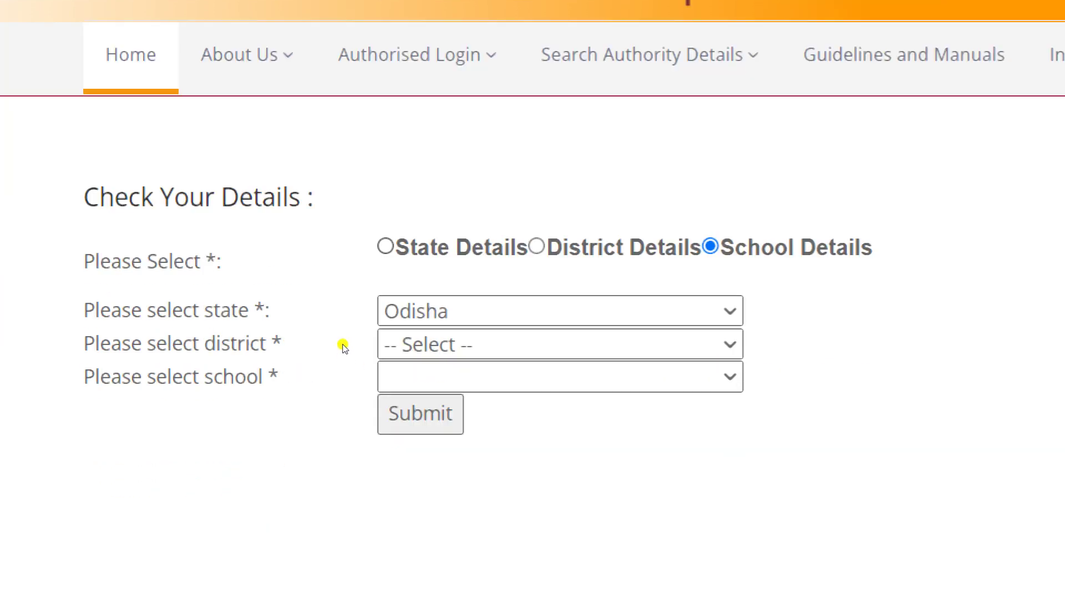
Set the district to Dhenkanal for the school details lookup
{"action": "key", "text": "Tab"}
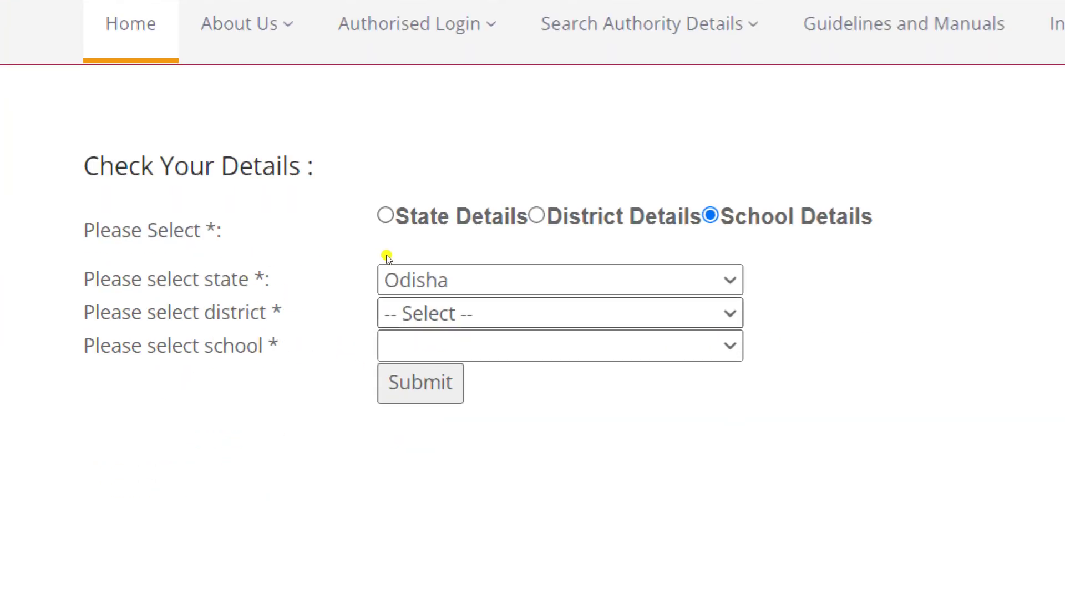
{"action": "key", "text": "alt+Down"}
{"action": "key", "text": "b"}
{"action": "key", "text": "b"}
{"action": "key", "text": "d"}
{"action": "key", "text": "d"}
{"action": "key", "text": "Return"}
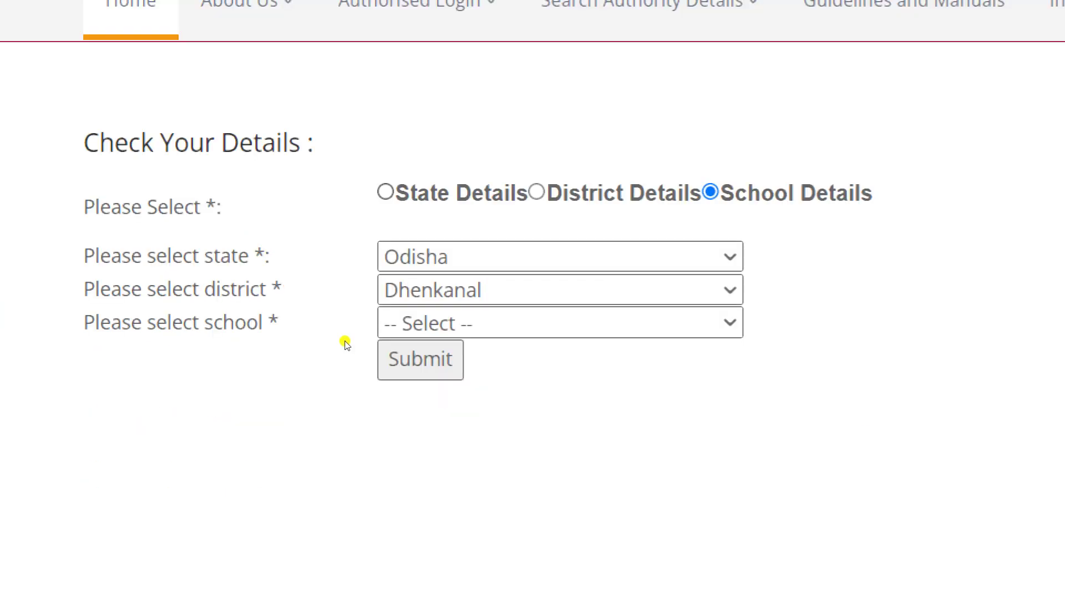
{"action": "key", "text": "Tab"}
{"action": "key", "text": "alt+Down"}
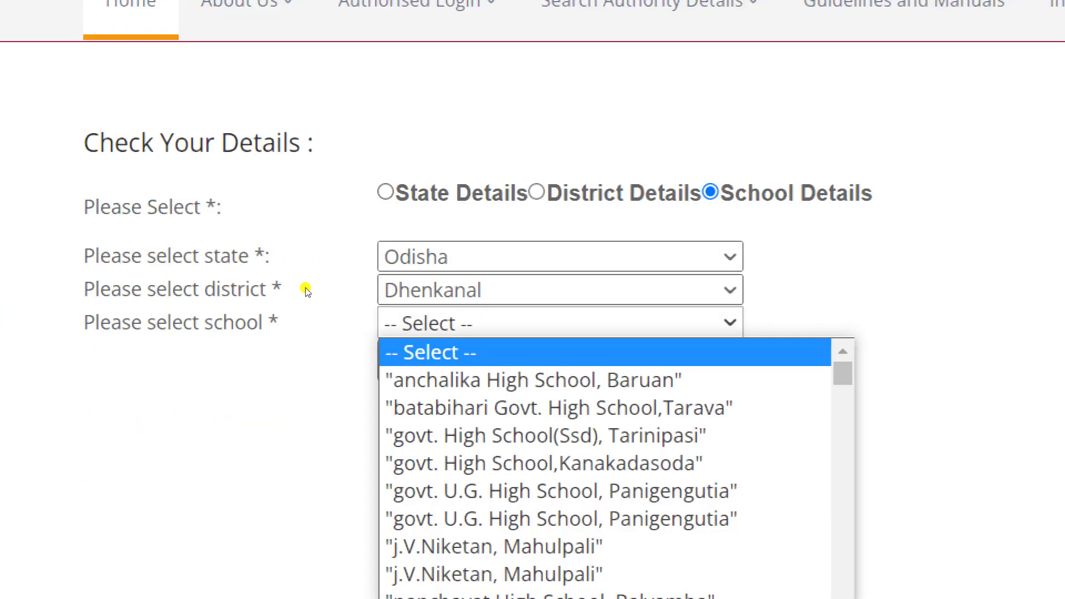
{"action": "type", "text": "ank"}
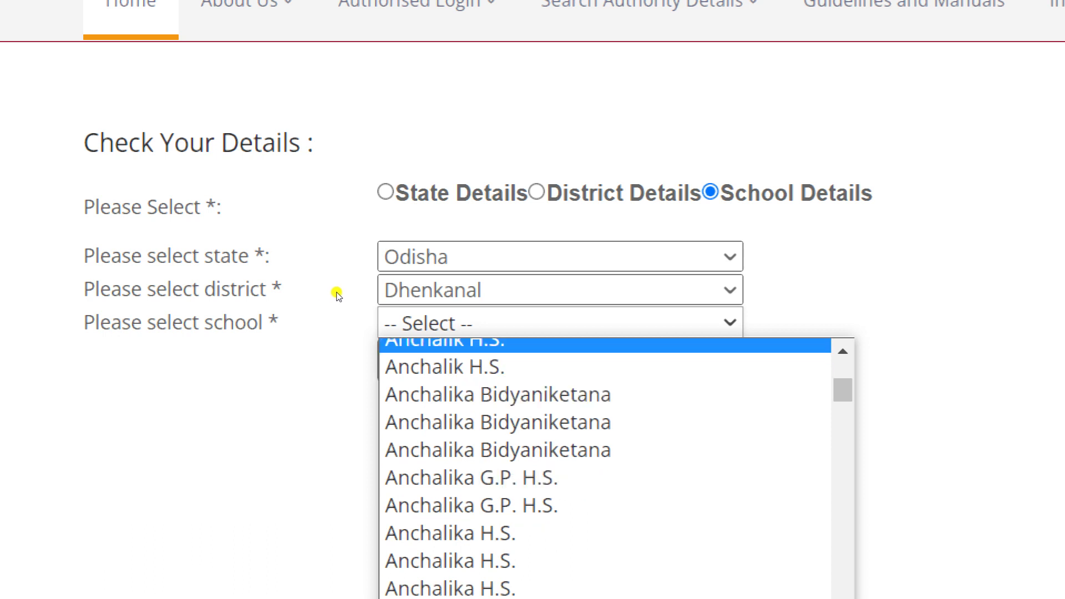
{"action": "key", "text": "Escape"}
Select the school Oav Kandhara Kankadahad, submit the lookup and highlight the school's registered email address
{"action": "left_click", "coordinate": [476, 332]}
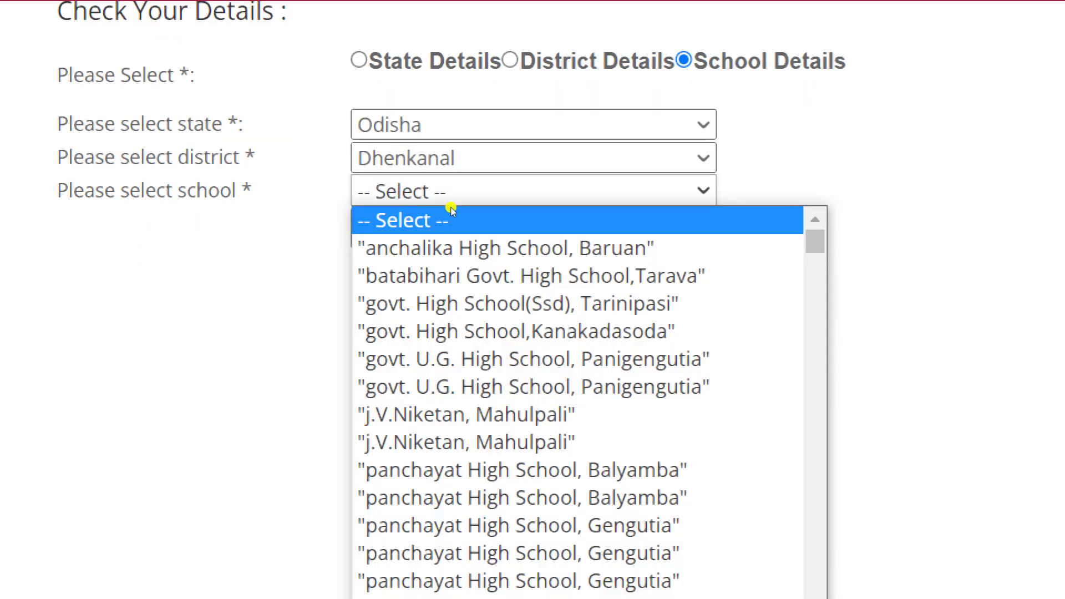
{"action": "type", "text": "o"}
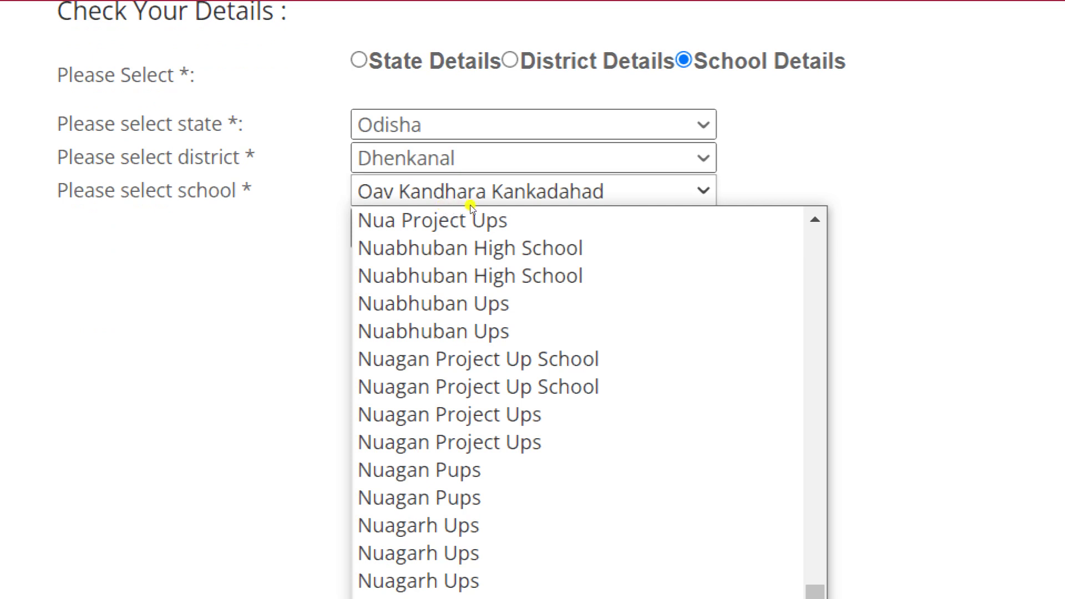
{"action": "left_click", "coordinate": [555, 173]}
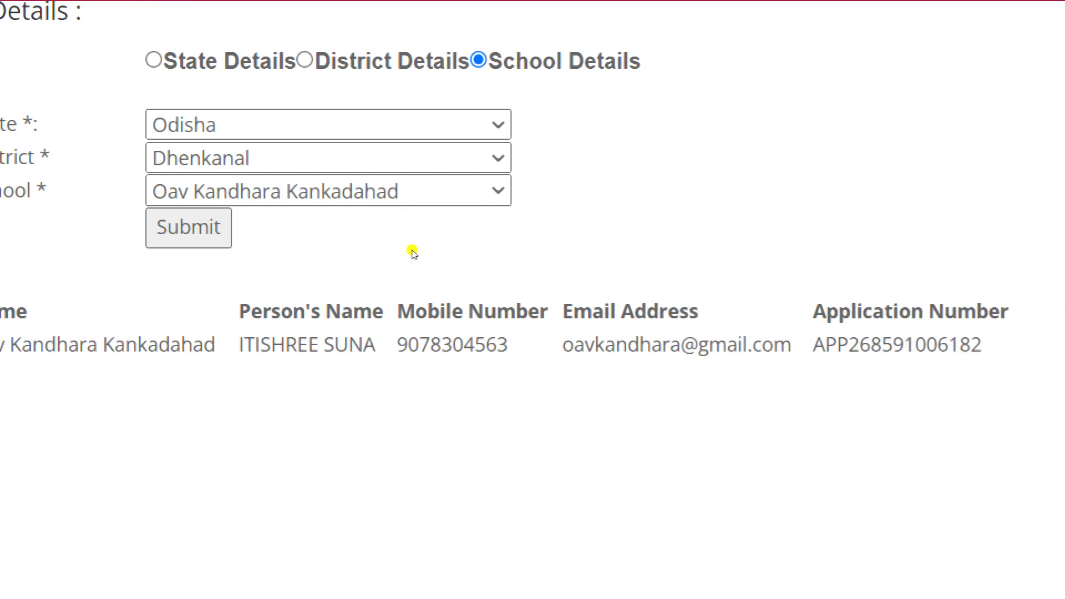
{"action": "left_click_drag", "start_coordinate": [707, 344], "coordinate": [499, 266]}
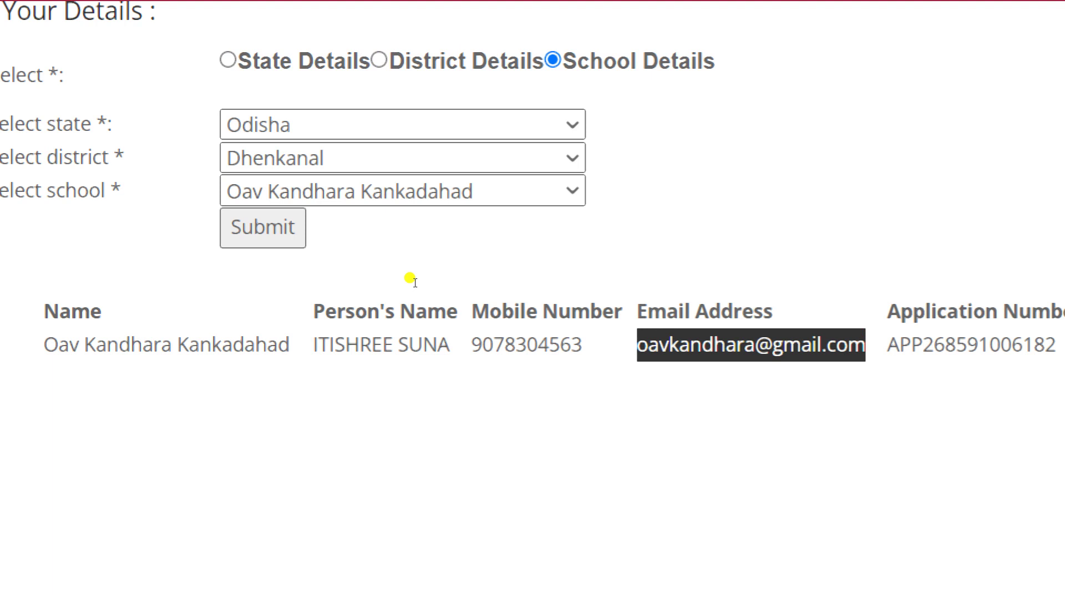
Go to the School Authority page and open its login form for already registered schools
{"action": "scroll", "coordinate": [209, 238], "scroll_direction": "up", "scroll_amount": 5}
{"action": "mouse_move", "coordinate": [297, 249]}
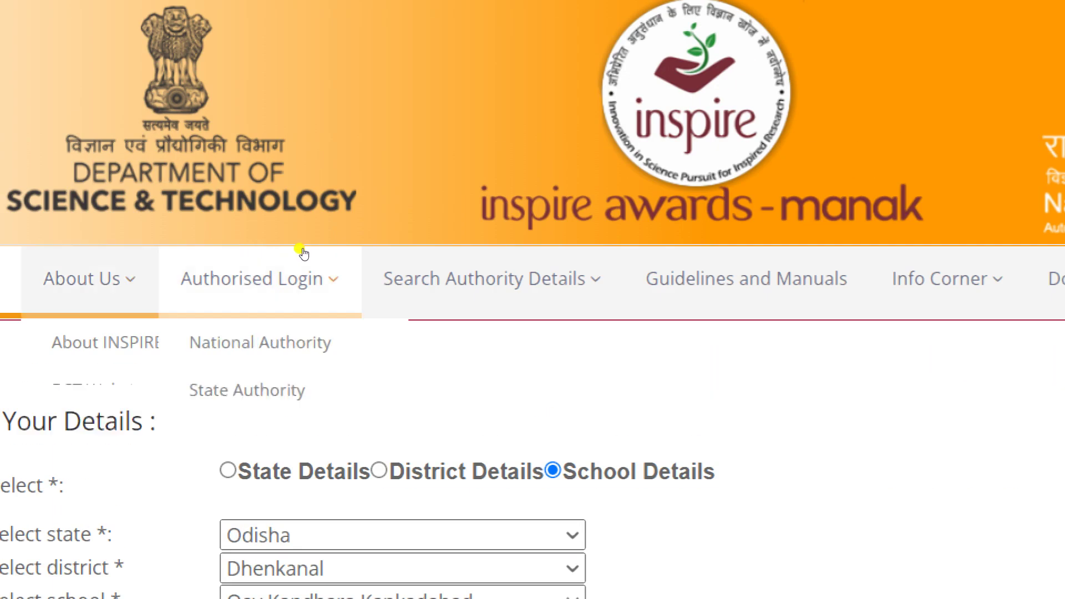
{"action": "left_click", "coordinate": [301, 354]}
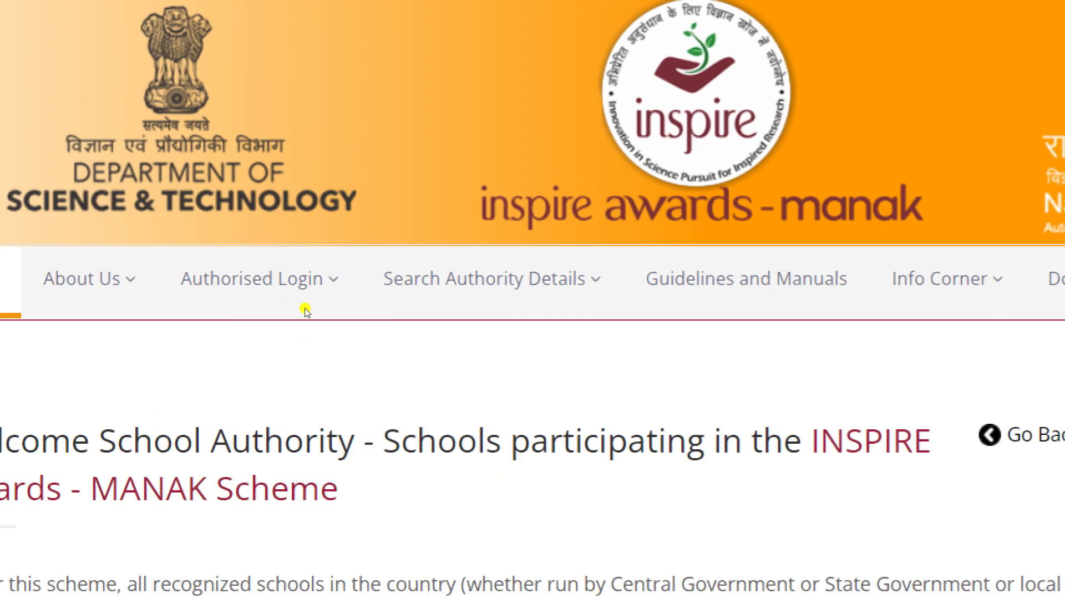
{"action": "scroll", "coordinate": [305, 309], "scroll_direction": "down", "scroll_amount": 6}
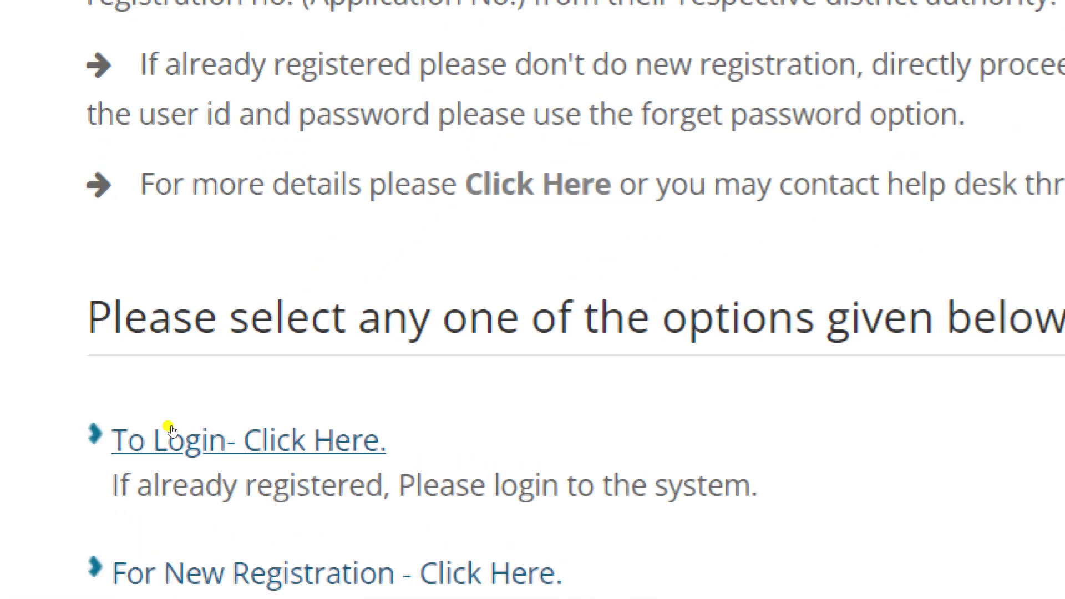
{"action": "left_click", "coordinate": [171, 431]}
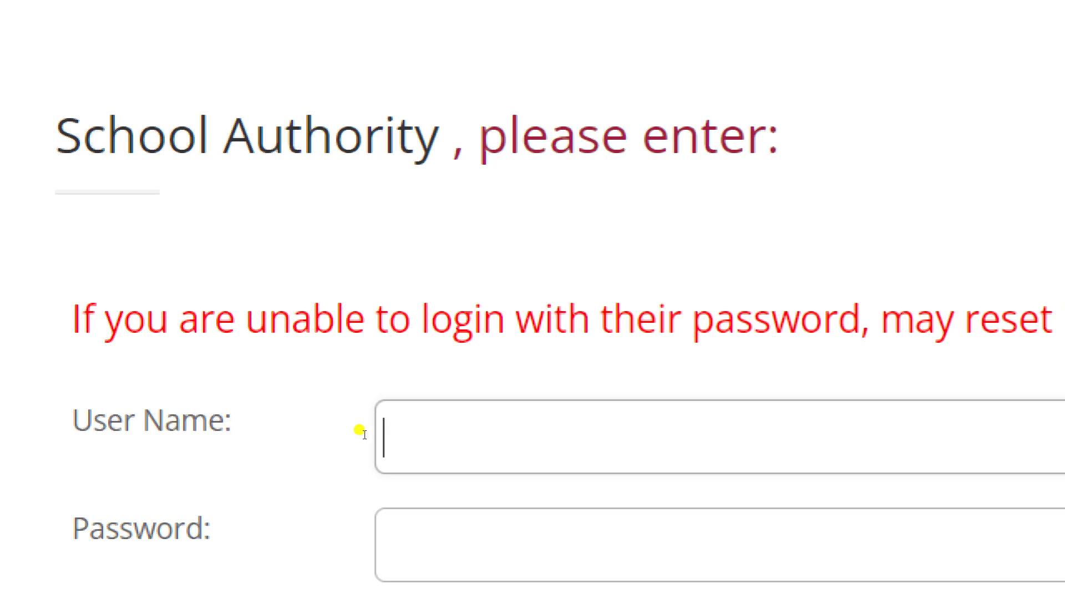
Open the Forgot Password form from the School Authority login page
{"action": "scroll", "coordinate": [353, 434], "scroll_direction": "down", "scroll_amount": 3}
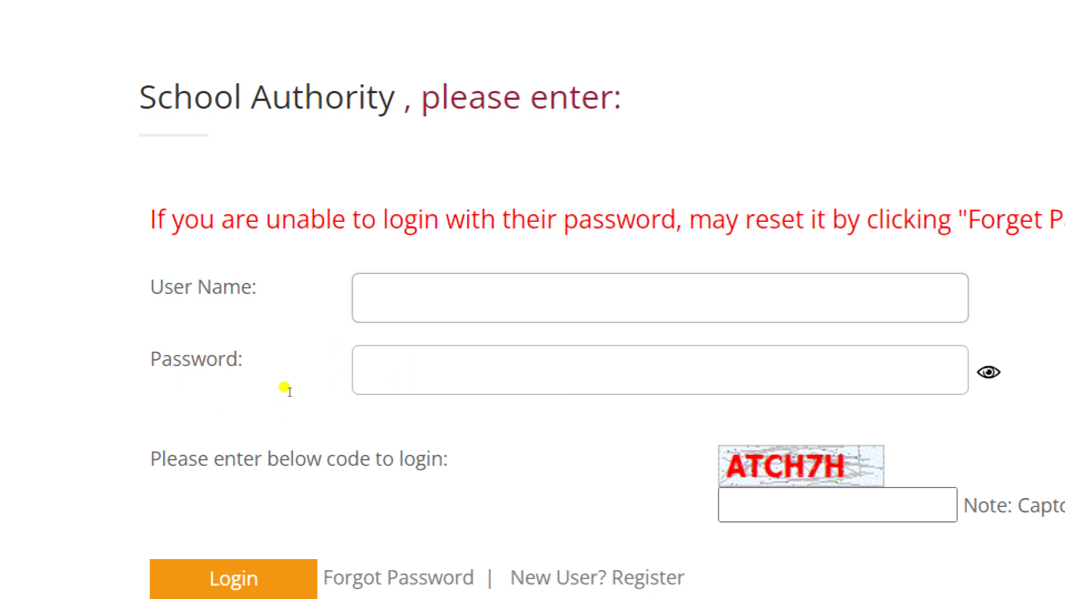
{"action": "scroll", "coordinate": [309, 388], "scroll_direction": "down", "scroll_amount": 2}
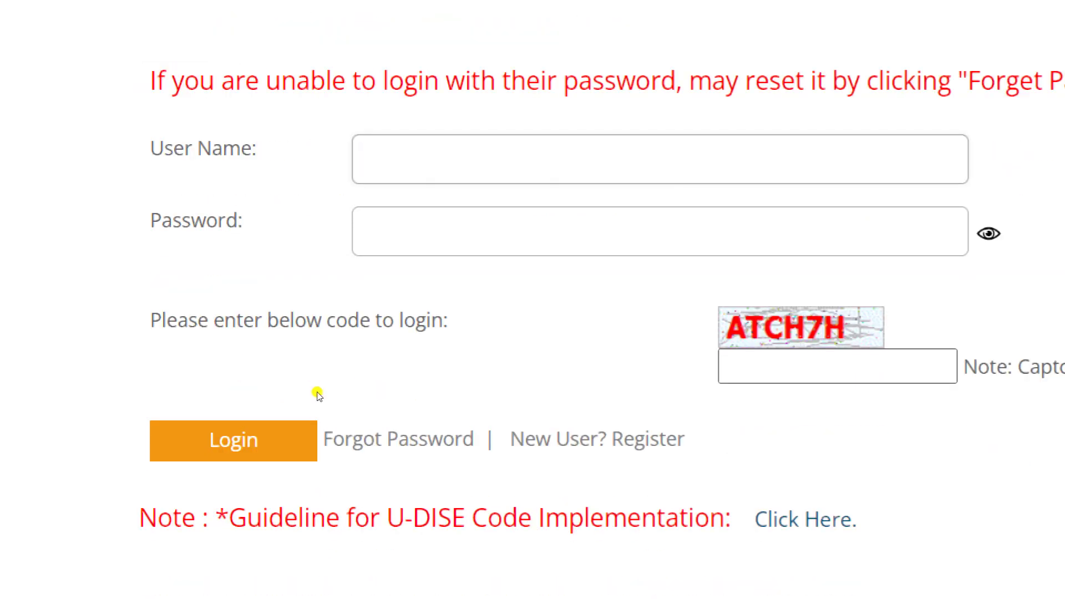
{"action": "left_click", "coordinate": [256, 434]}
{"action": "left_click", "coordinate": [281, 435]}
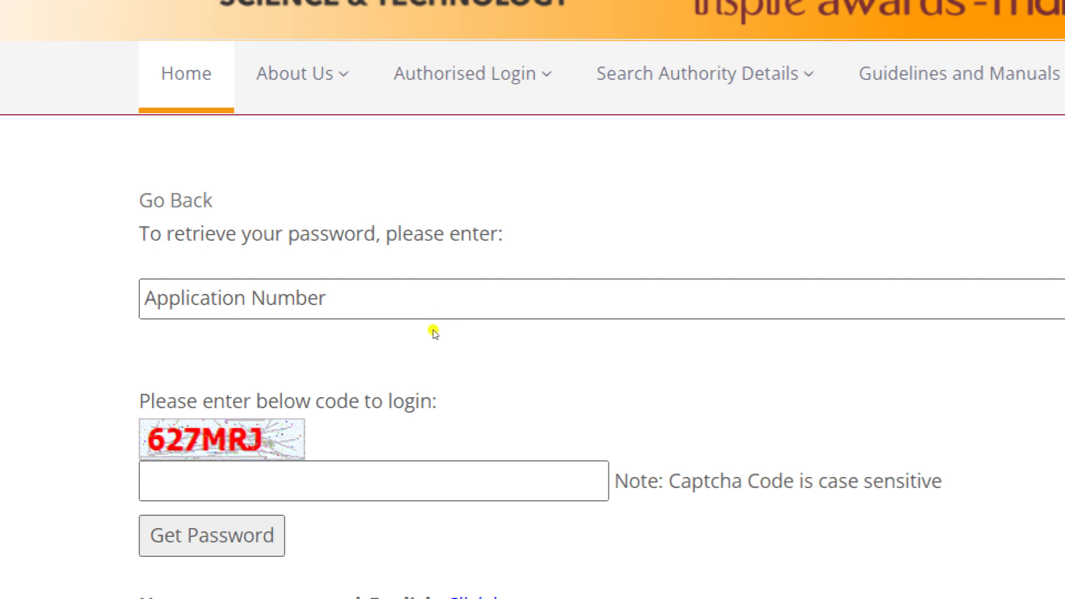
{"action": "key", "text": "Tab"}
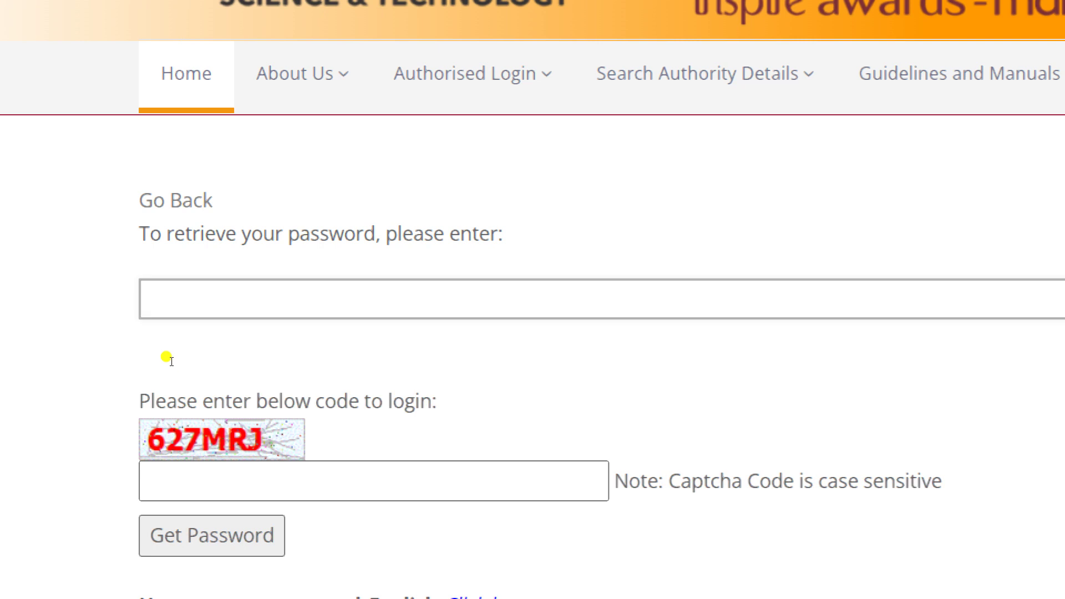
{"action": "key", "text": "Tab"}
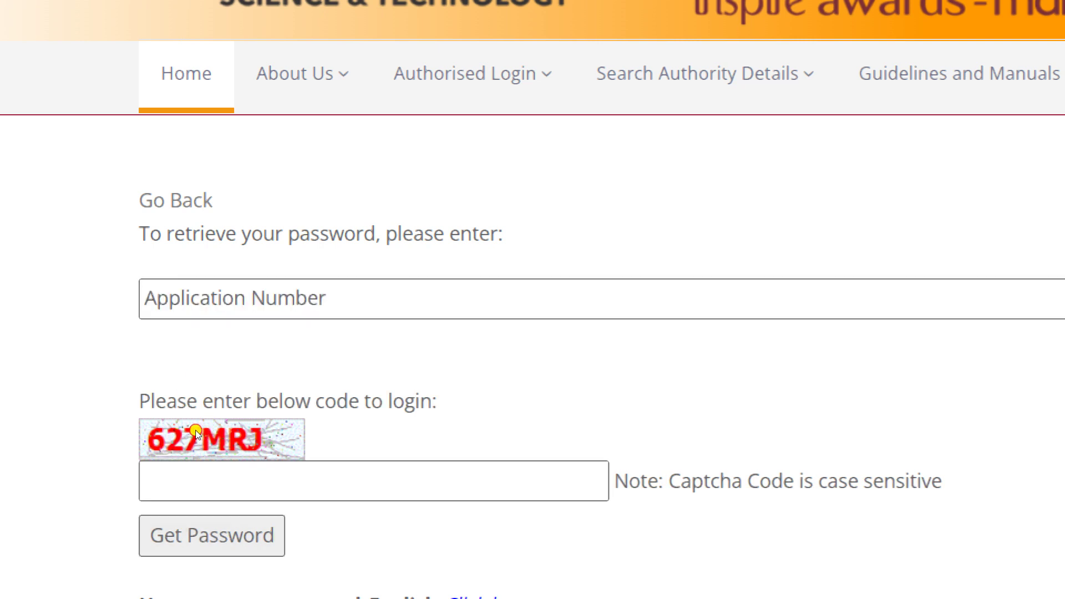
{"action": "left_click_drag", "start_coordinate": [184, 429], "coordinate": [236, 481]}
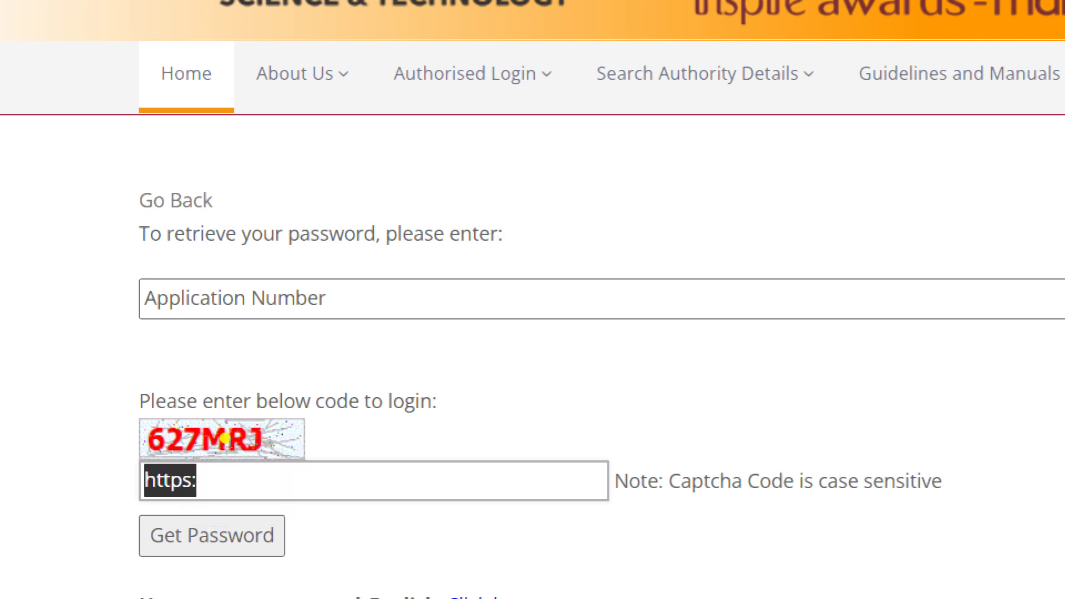
{"action": "key", "text": "End"}
{"action": "key", "text": "BackSpace"}
{"action": "key", "text": "BackSpace"}
{"action": "key", "text": "BackSpace"}
{"action": "key", "text": "BackSpace"}
{"action": "key", "text": "BackSpace"}
{"action": "key", "text": "BackSpace"}
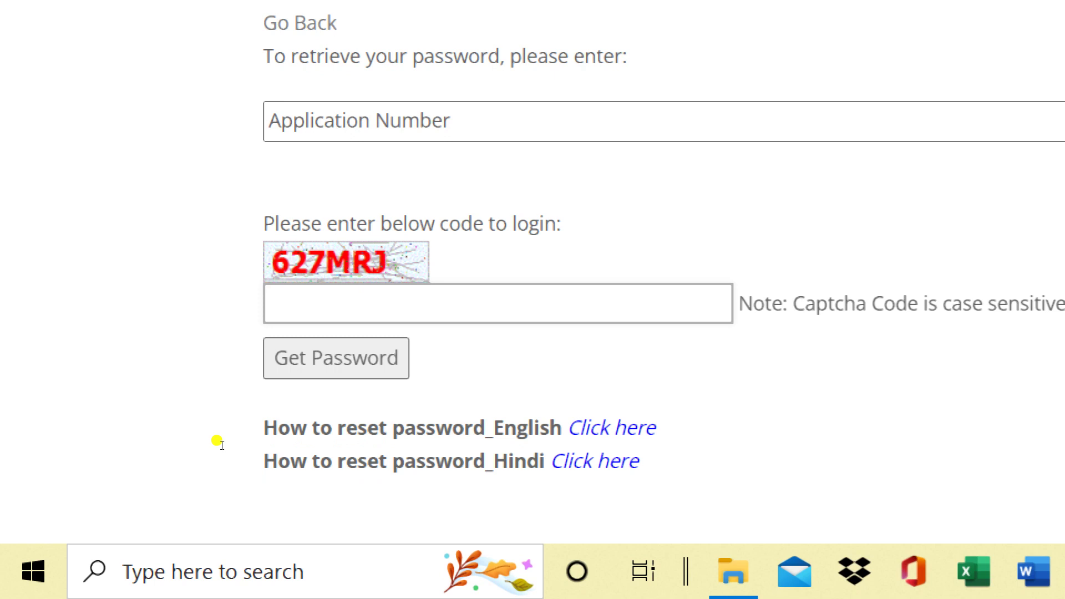
Enter the displayed captcha code in the password retrieval form, matching its upper-case letters
{"action": "type", "text": "627mr"}
{"action": "key", "text": "BackSpace"}
{"action": "key", "text": "BackSpace"}
{"action": "key", "text": "BackSpace"}
{"action": "type", "text": "7MRJ"}
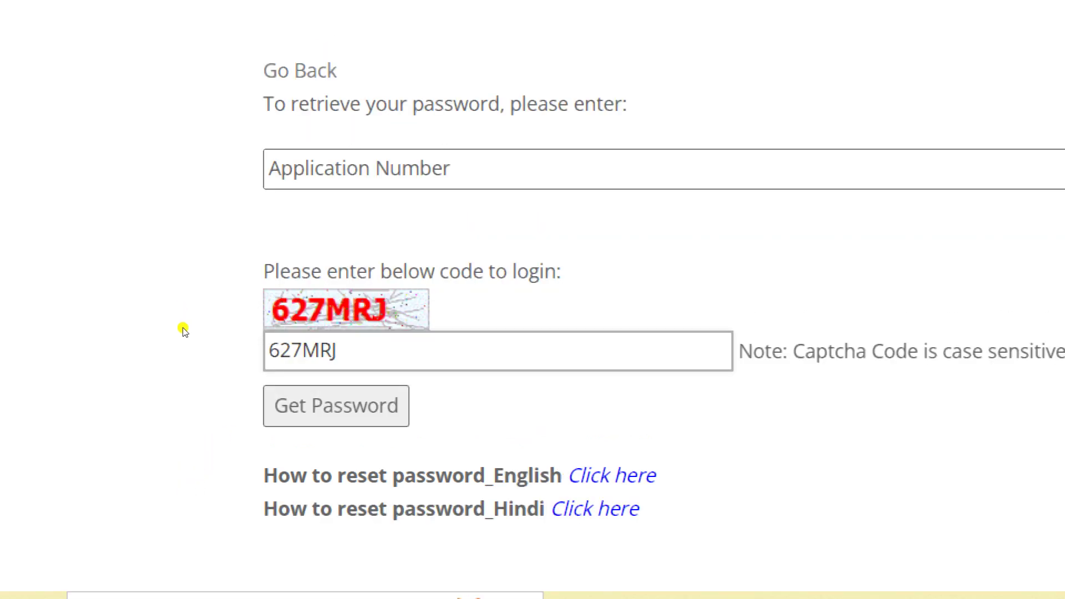
Submit the password request without an application number, highlight the alert text and dismiss the alert
{"action": "left_click", "coordinate": [288, 404]}
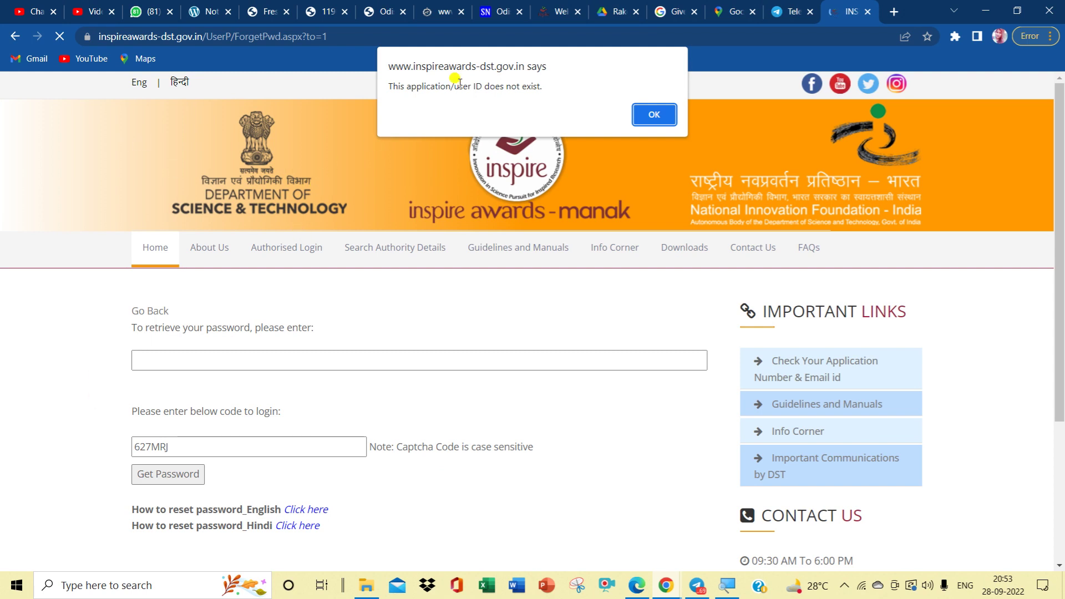
{"action": "left_click_drag", "start_coordinate": [392, 85], "coordinate": [550, 86]}
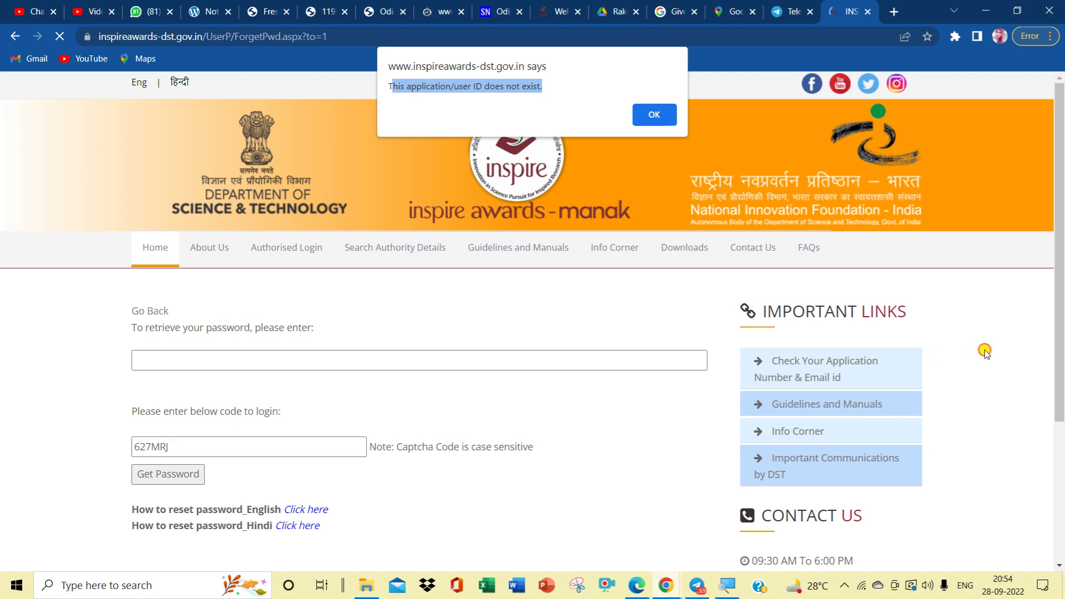
{"action": "left_click", "coordinate": [664, 123]}
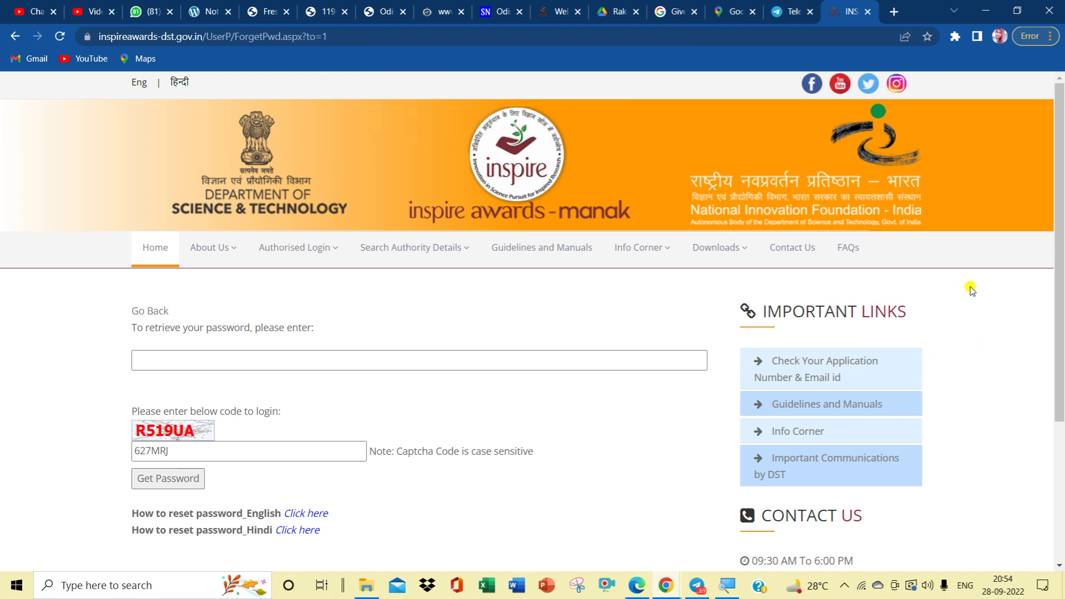
Examine the help desk contact details on the password retrieval page and highlight the support email address
{"action": "scroll", "coordinate": [972, 292], "scroll_direction": "down", "scroll_amount": 3}
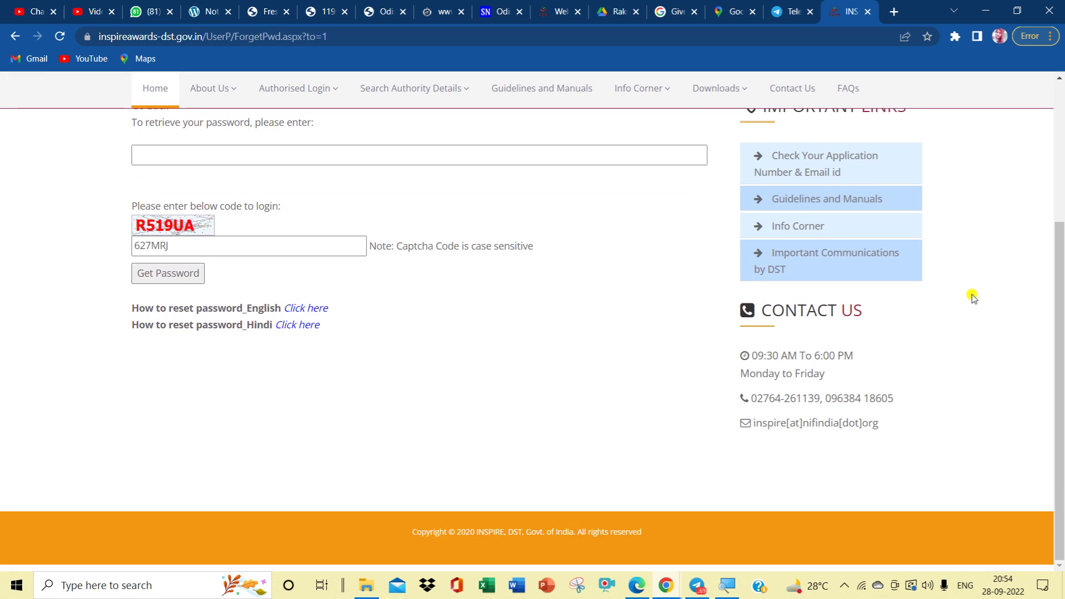
{"action": "scroll", "coordinate": [606, 321], "scroll_direction": "up", "scroll_amount": 3}
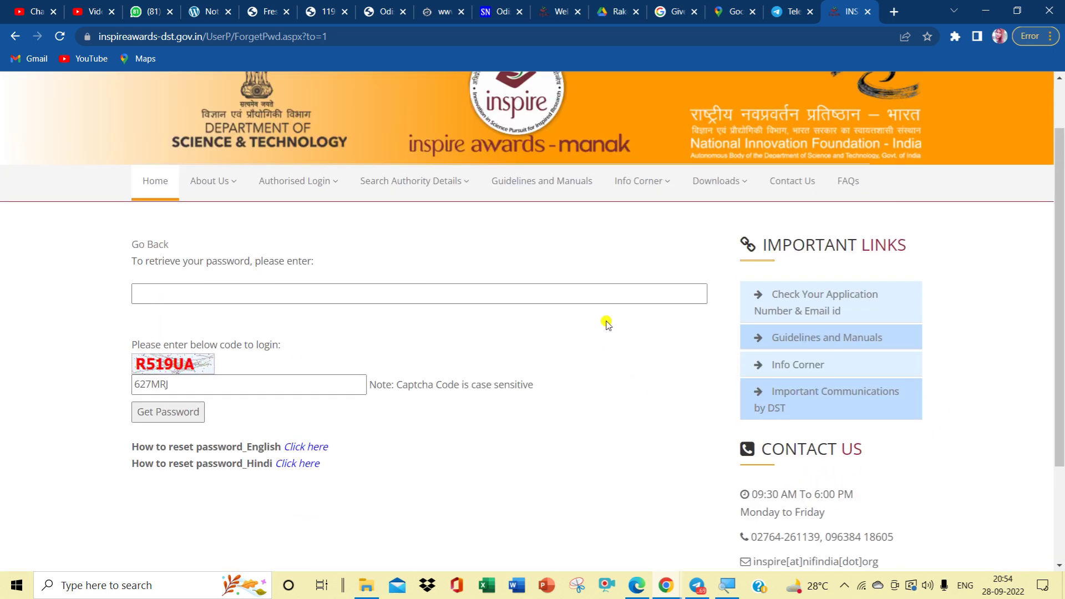
{"action": "scroll", "coordinate": [585, 311], "scroll_direction": "down", "scroll_amount": 3}
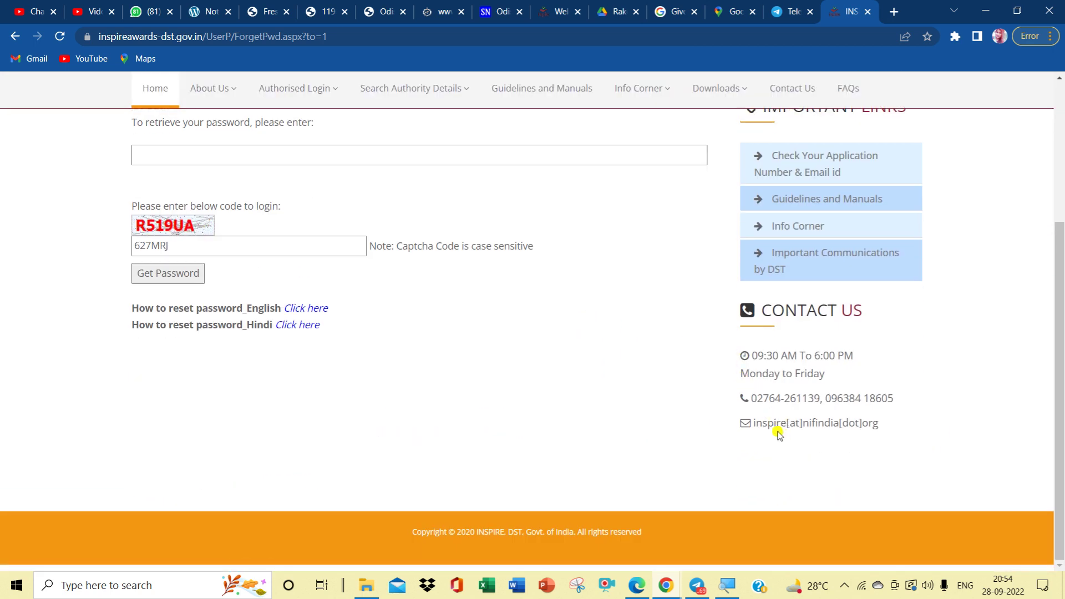
{"action": "left_click_drag", "start_coordinate": [749, 421], "coordinate": [891, 428]}
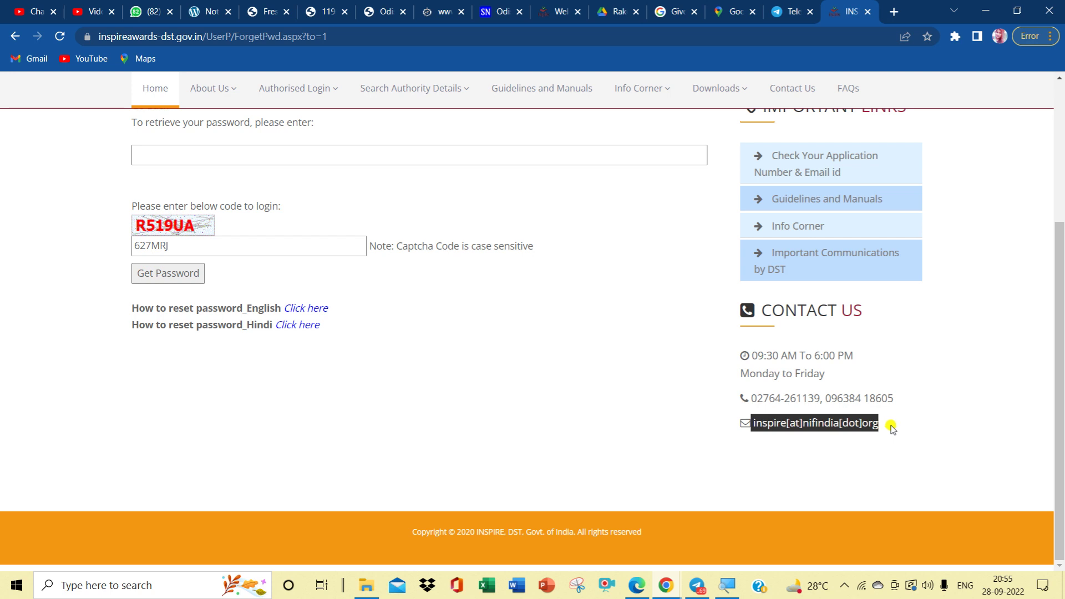
{"action": "scroll", "coordinate": [655, 303], "scroll_direction": "up", "scroll_amount": 3}
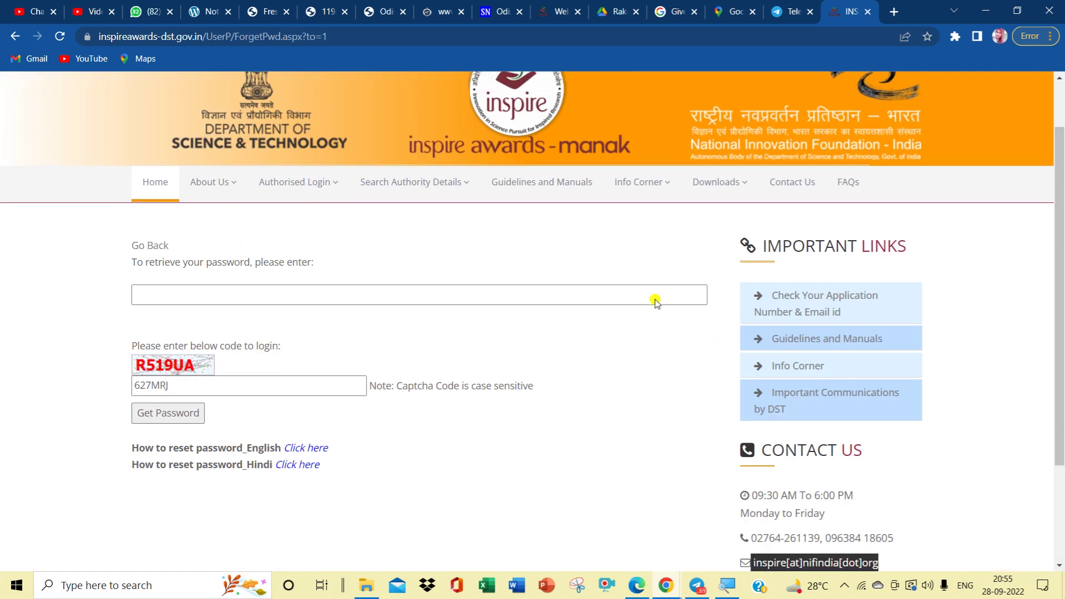
{"action": "scroll", "coordinate": [655, 302], "scroll_direction": "up", "scroll_amount": 2}
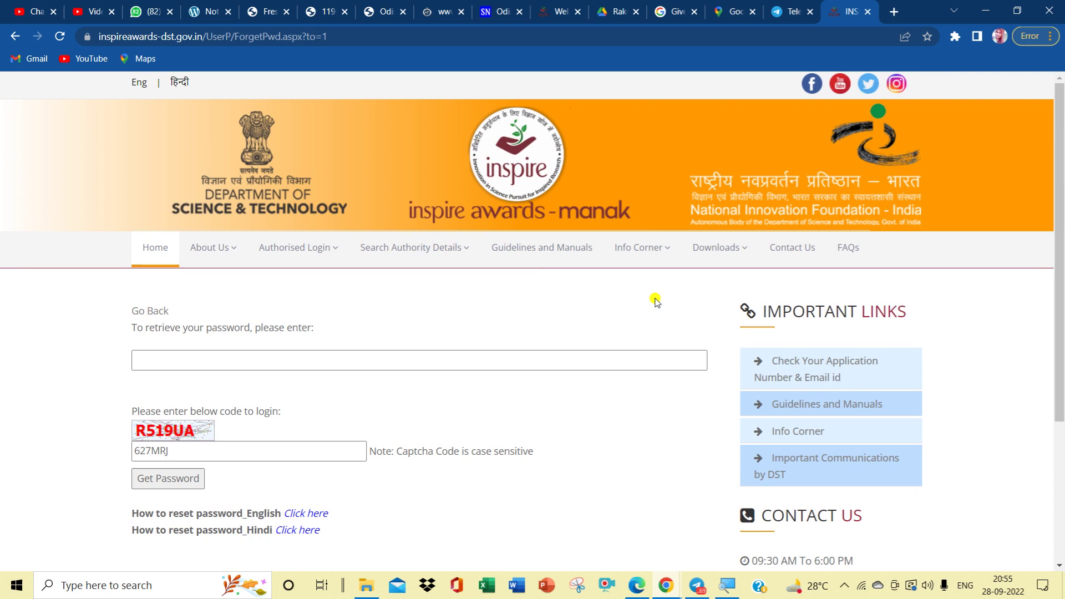
{"action": "scroll", "coordinate": [651, 295], "scroll_direction": "down", "scroll_amount": 1}
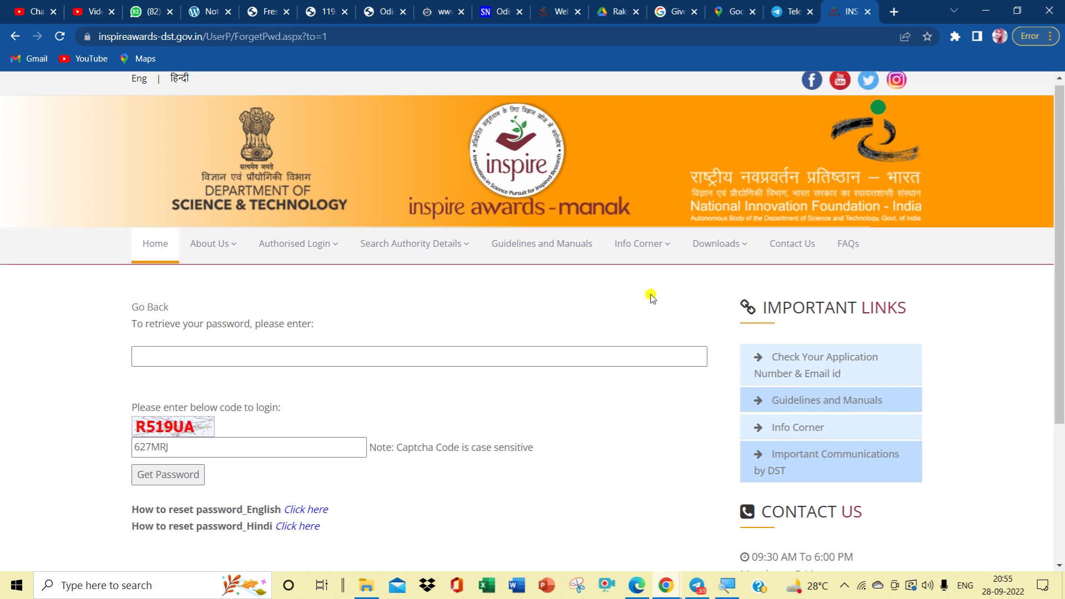